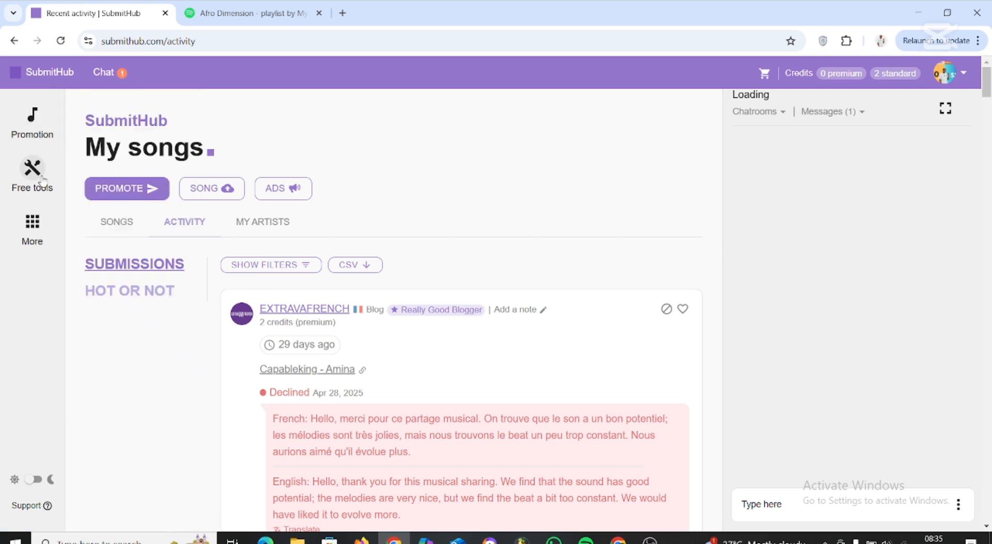
Step: Start a new smart link in the free Links tool, based on a Spotify URL for a track
mouse_move(39, 190)
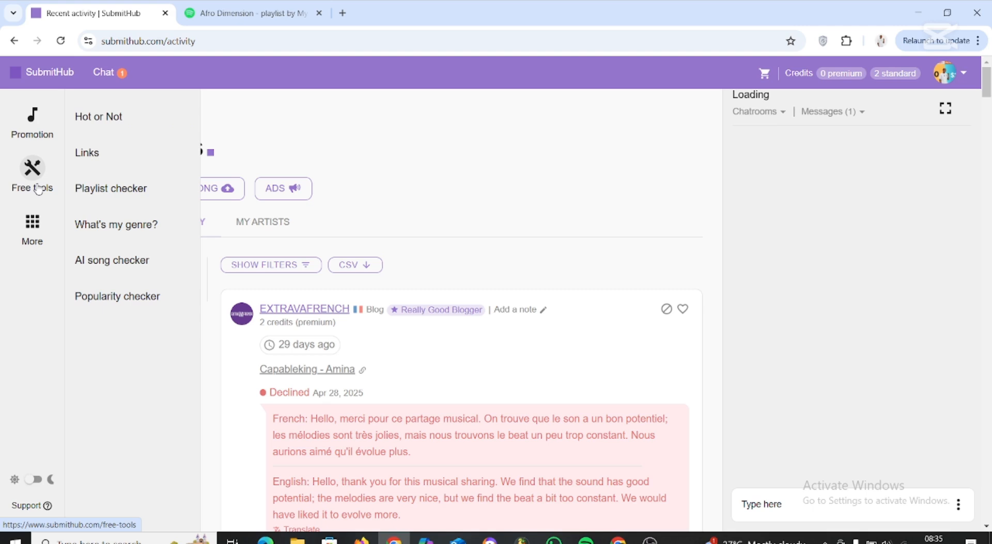
left_click(102, 153)
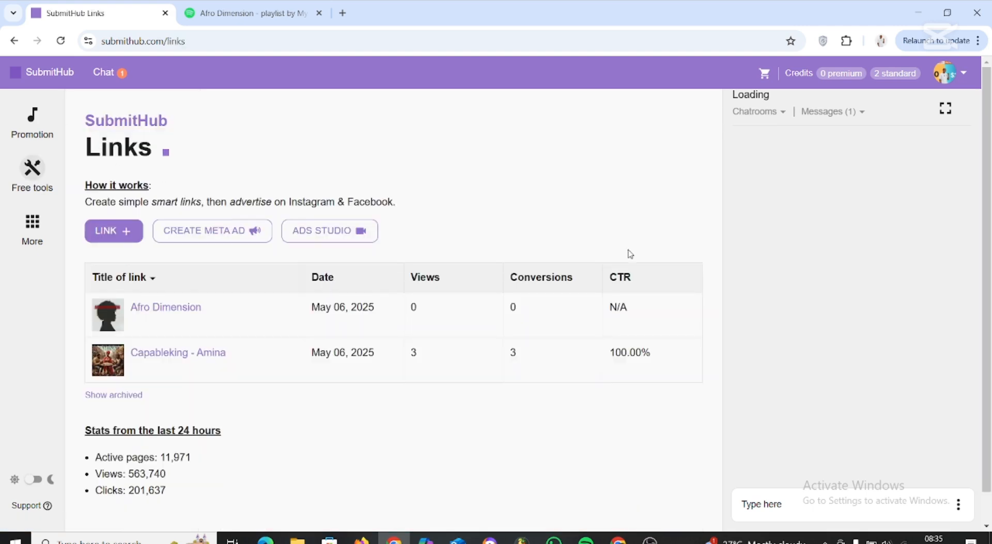
scroll(614, 254, "down", 1)
scroll(594, 252, "up", 1)
left_click(118, 242)
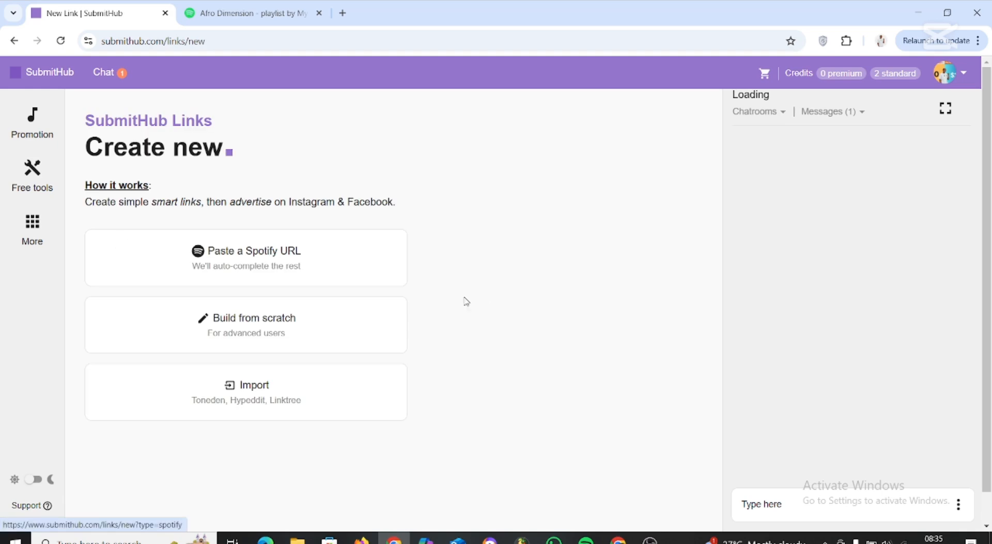
left_click(274, 261)
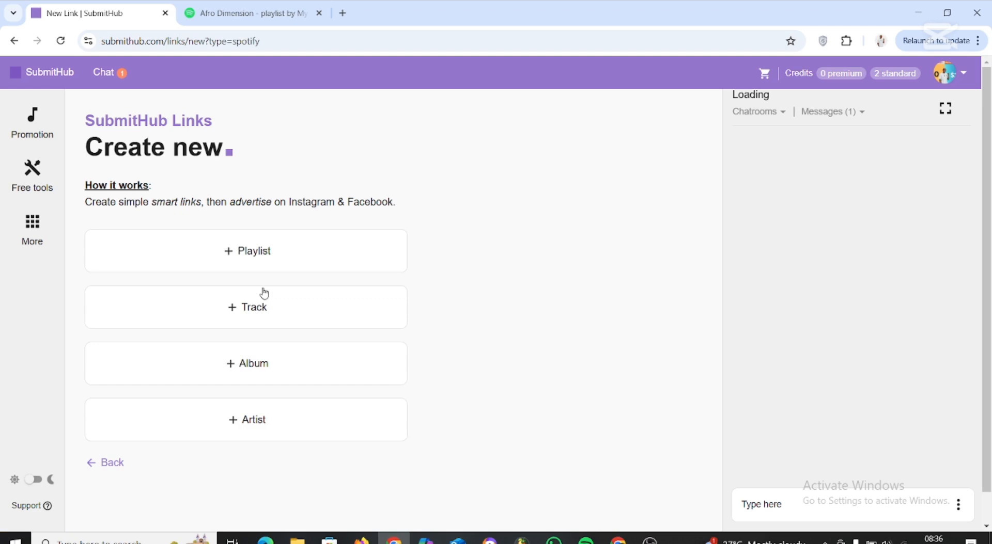
left_click(261, 309)
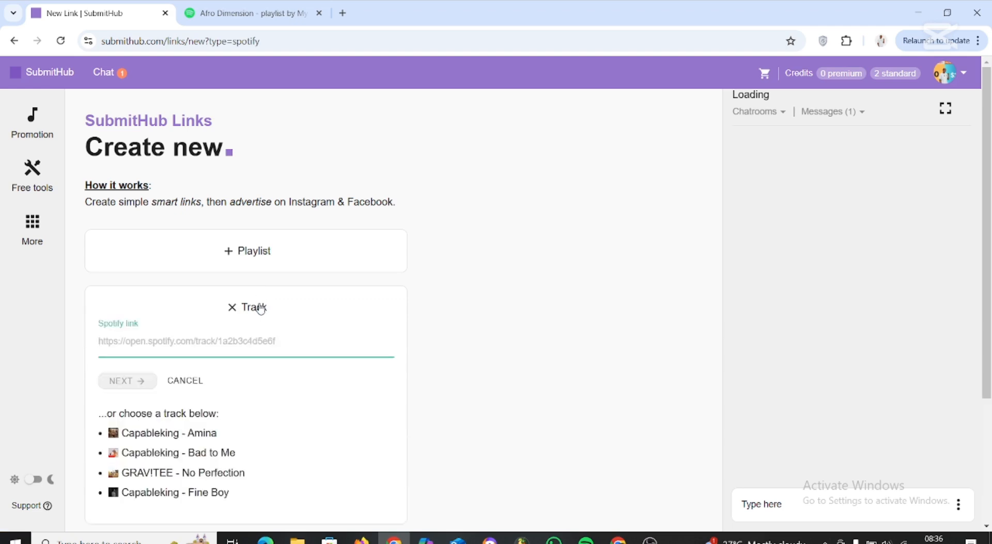
scroll(253, 283, "down", 1)
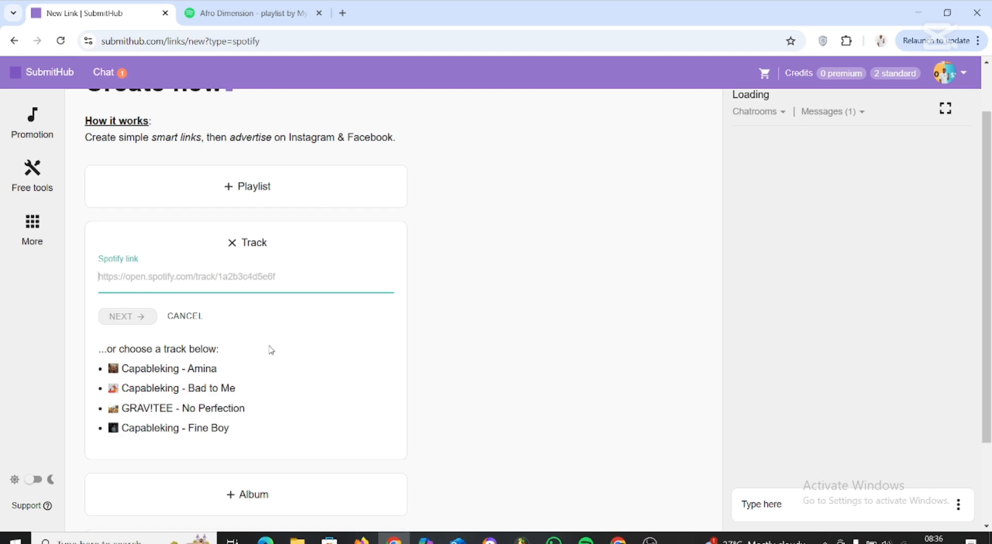
Step: Switch to Spotify and copy the song link for the track Amina
left_click(586, 541)
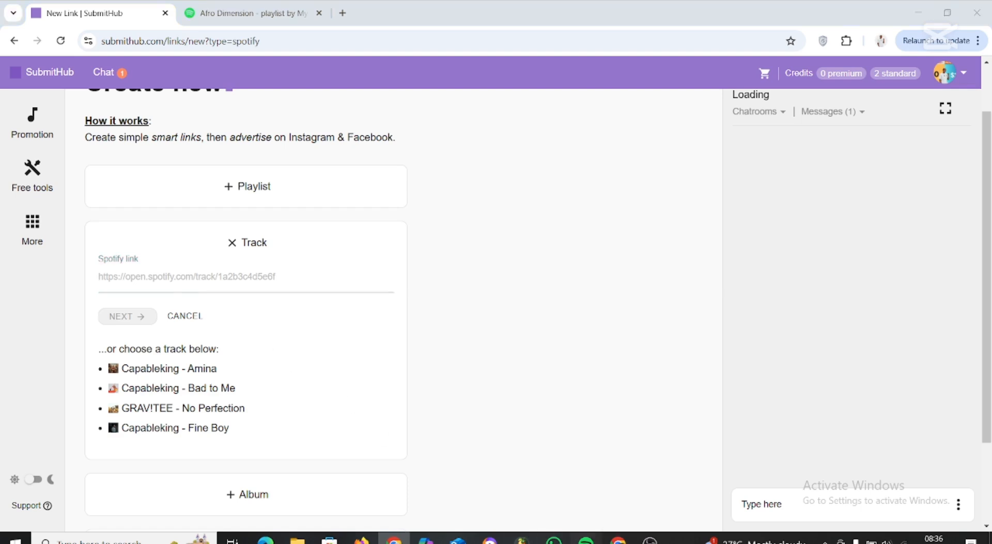
scroll(233, 268, "down", 3)
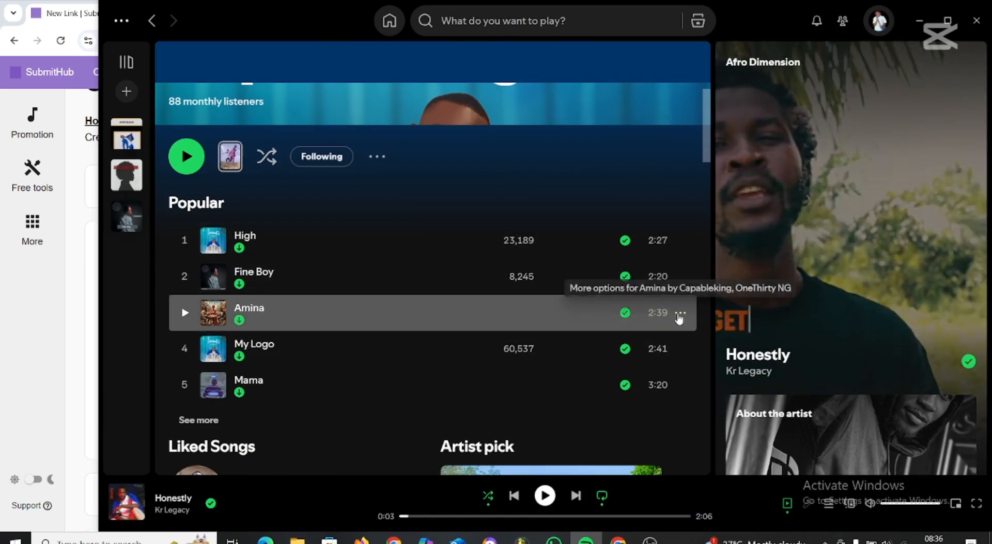
left_click(680, 318)
mouse_move(763, 293)
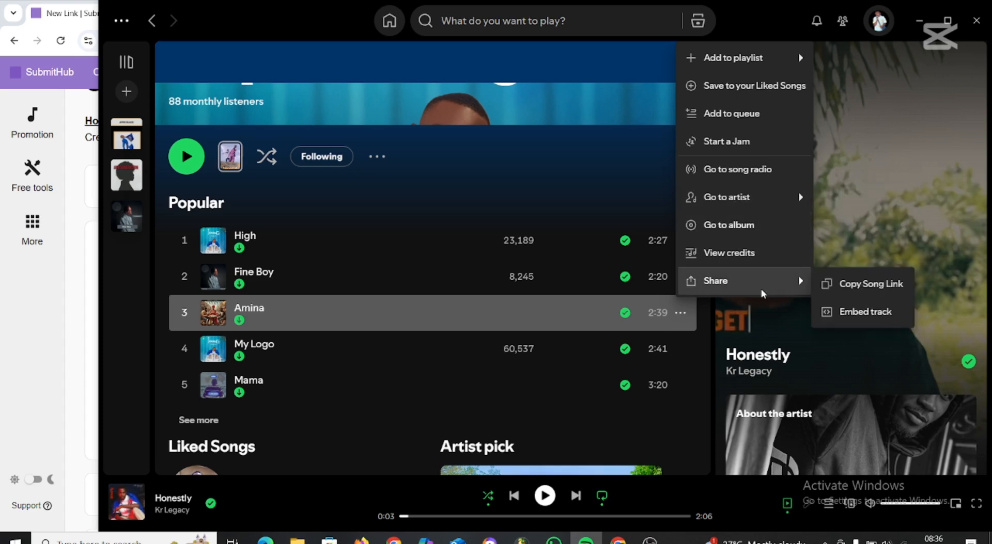
left_click(860, 285)
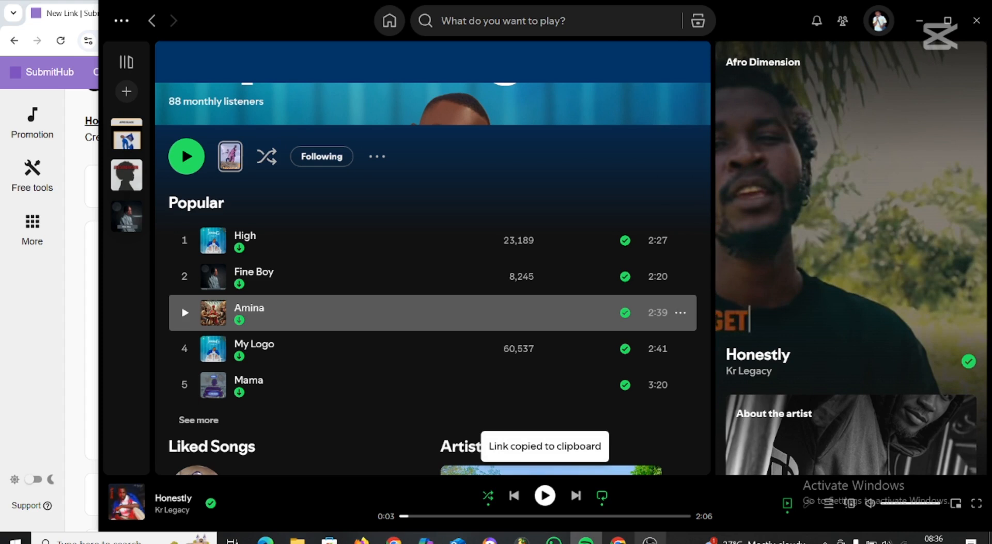
Step: Switch back to SubmitHub and create the smart link from the copied Amina track link
left_click(32, 288)
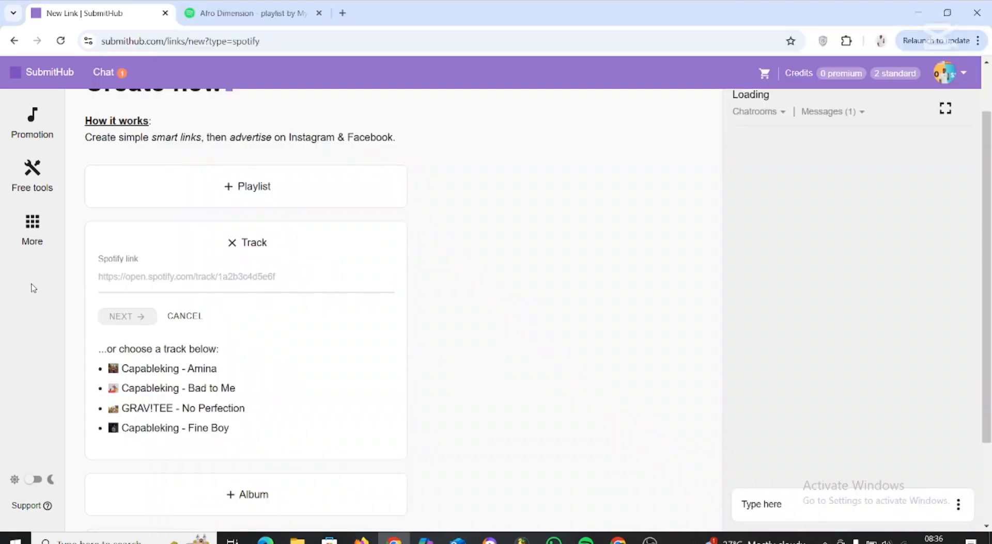
left_click(166, 281)
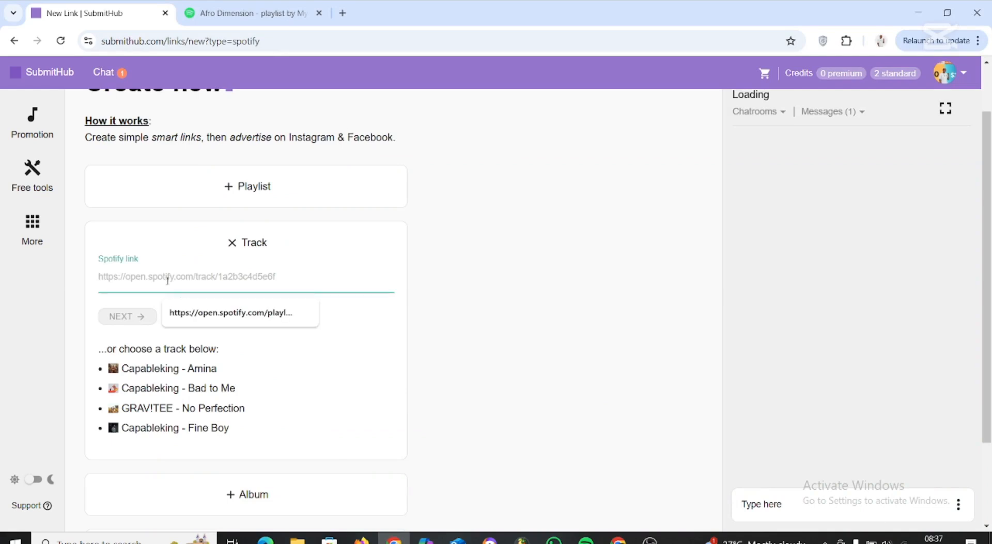
key("ctrl+v")
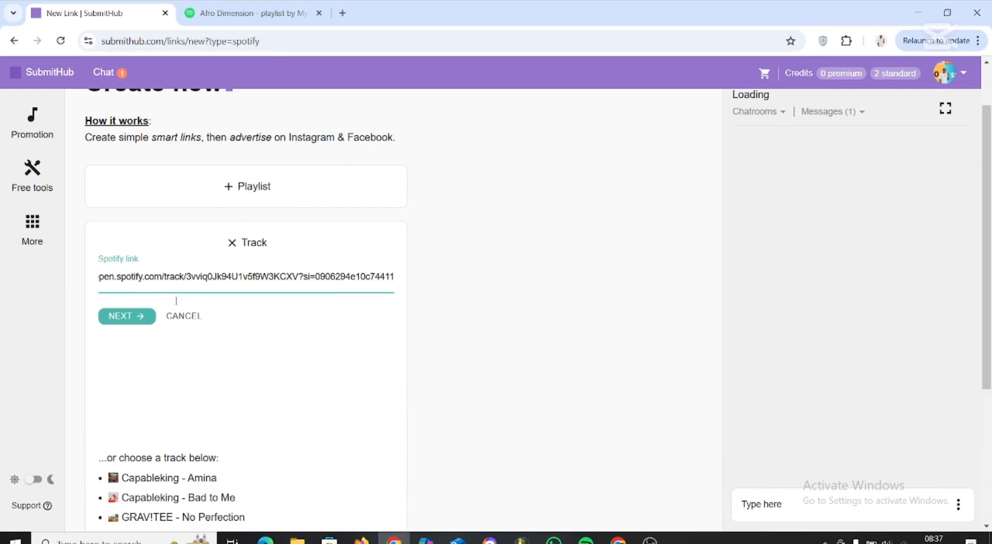
left_click(128, 317)
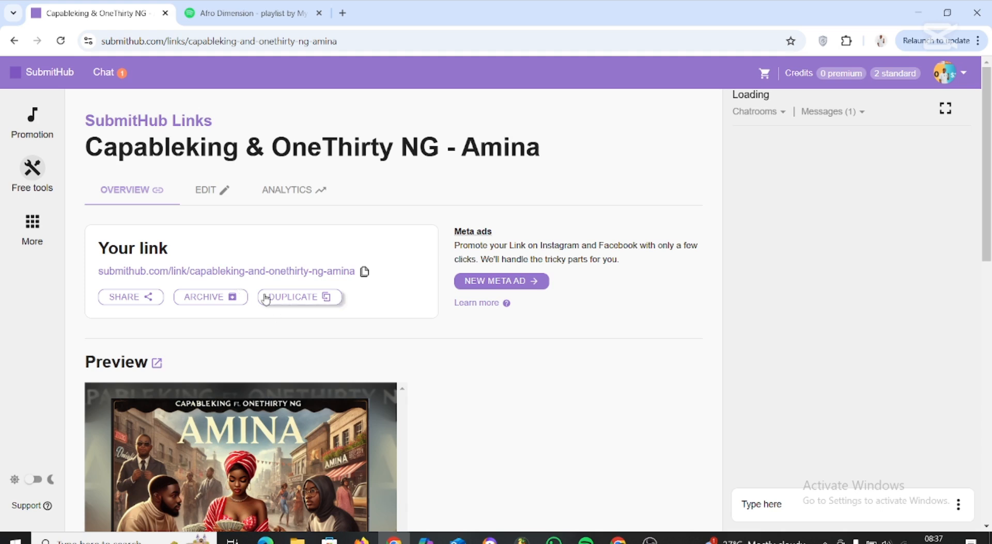
Step: Examine the new smart link's preview, including the cover art, title and streaming service buttons
scroll(341, 299, "down", 1)
scroll(327, 298, "down", 9)
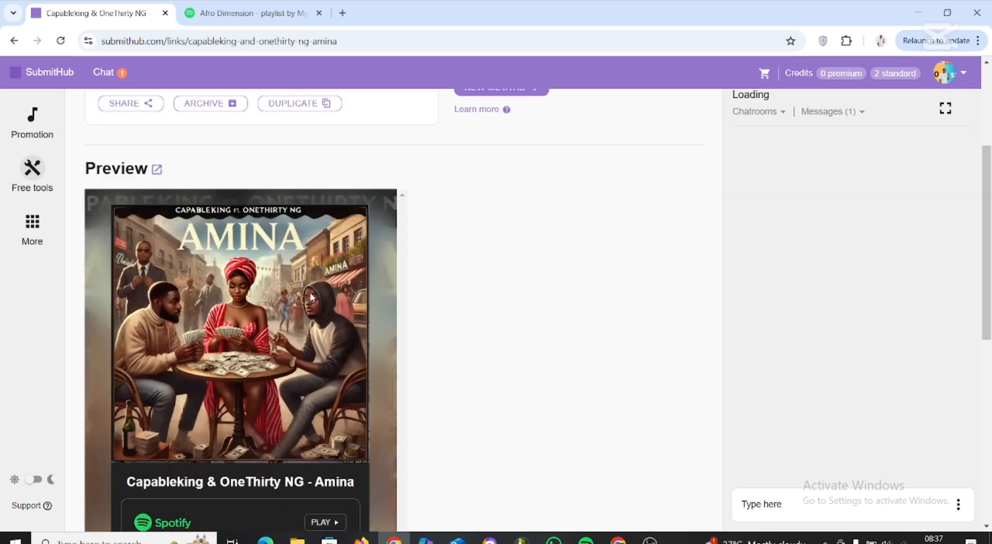
scroll(308, 311, "up", 4)
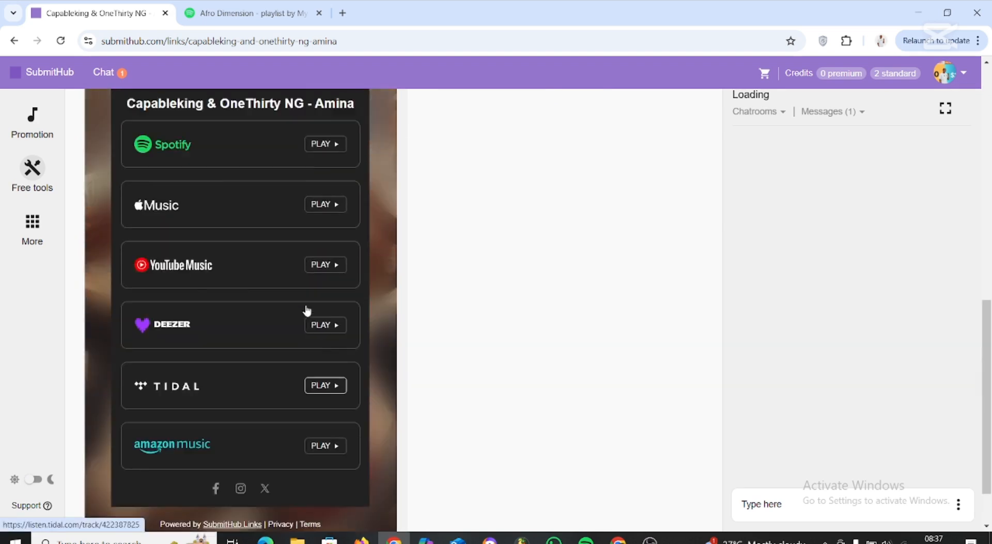
scroll(301, 314, "down", 2)
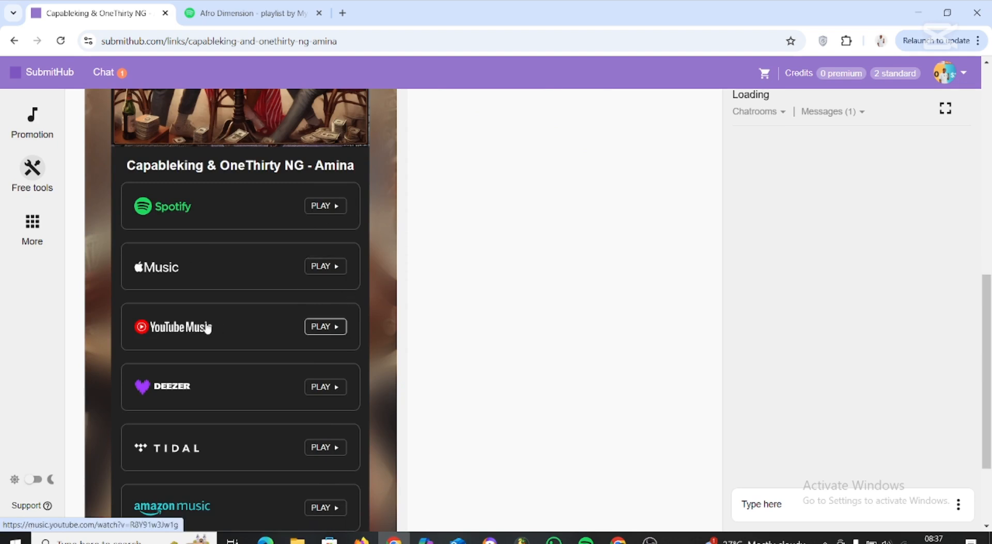
scroll(310, 346, "down", 1)
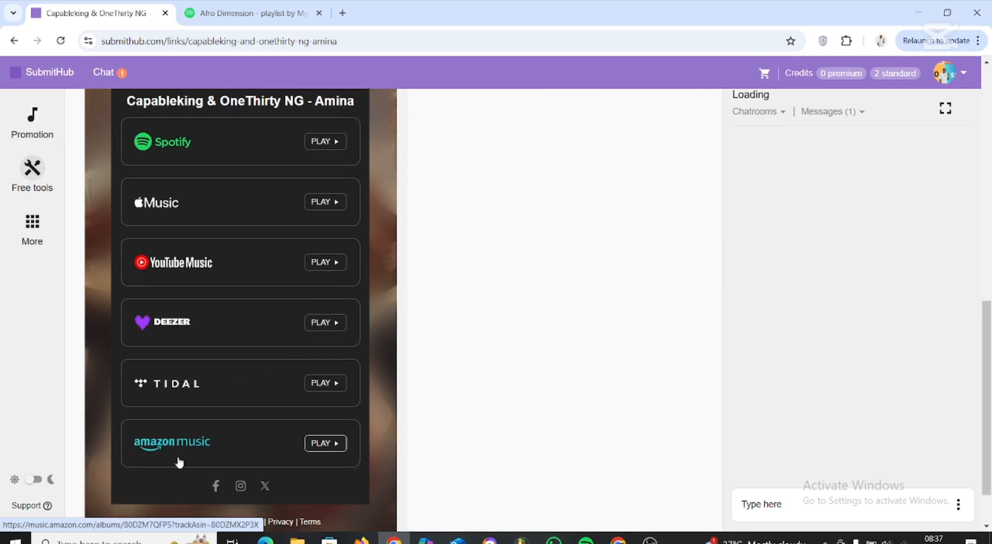
scroll(387, 362, "down", 1)
scroll(390, 364, "up", 6)
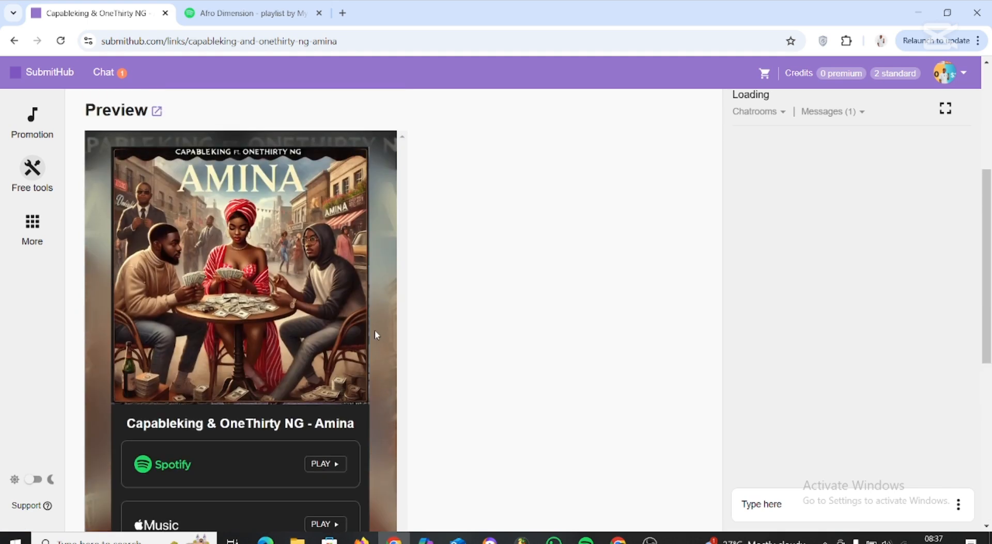
scroll(357, 356, "down", 3)
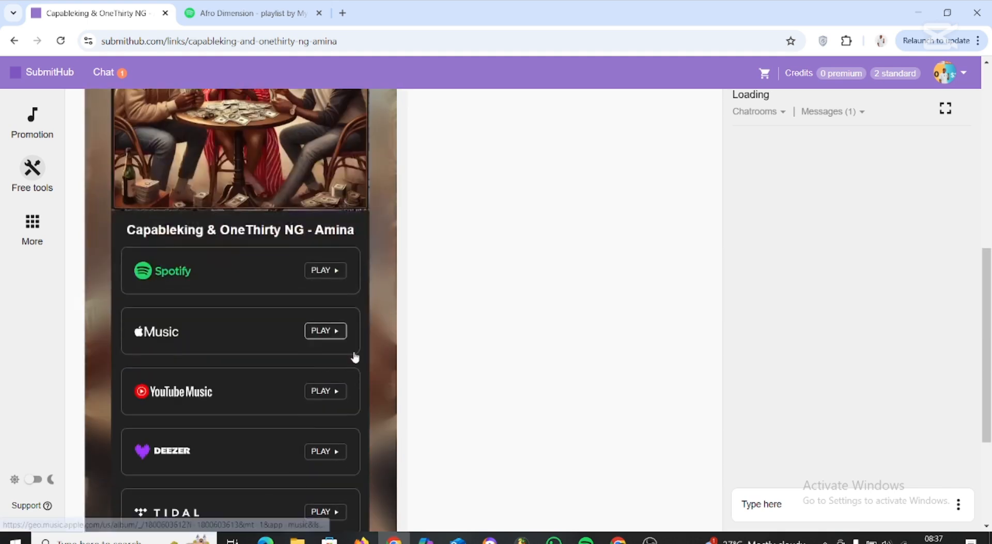
scroll(341, 360, "down", 1)
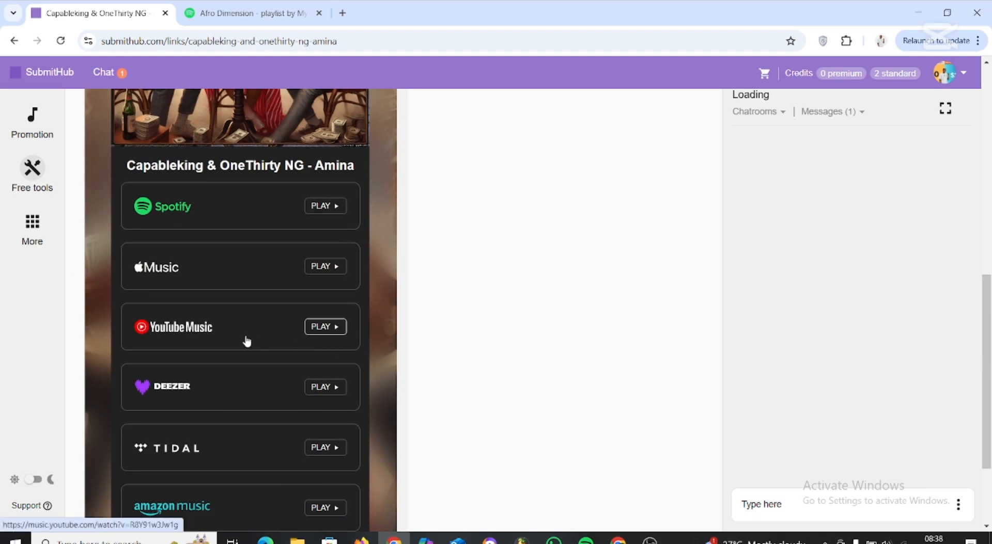
scroll(235, 338, "up", 5)
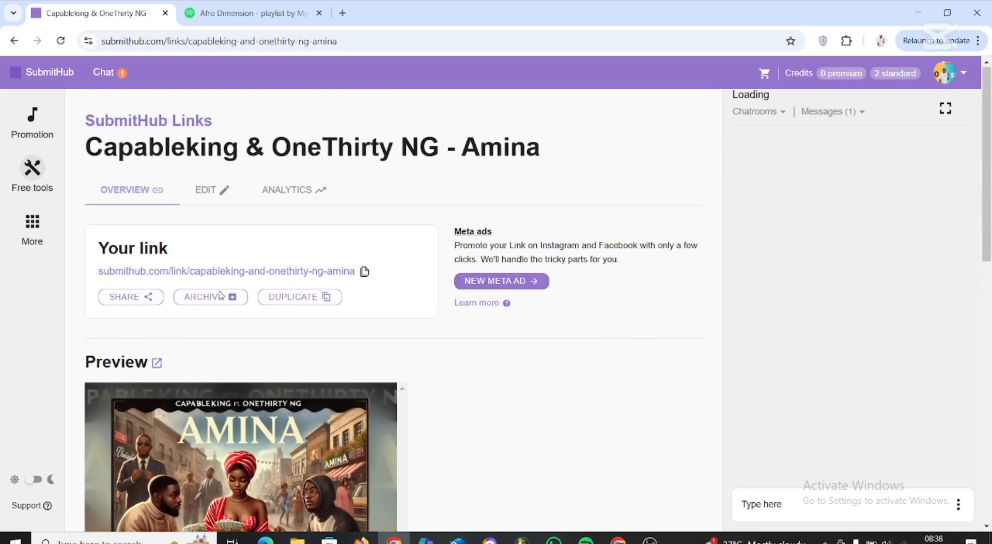
Step: Open the smart link for editing and examine the URLs and options listed for each streaming service
left_click(202, 194)
scroll(409, 256, "down", 10)
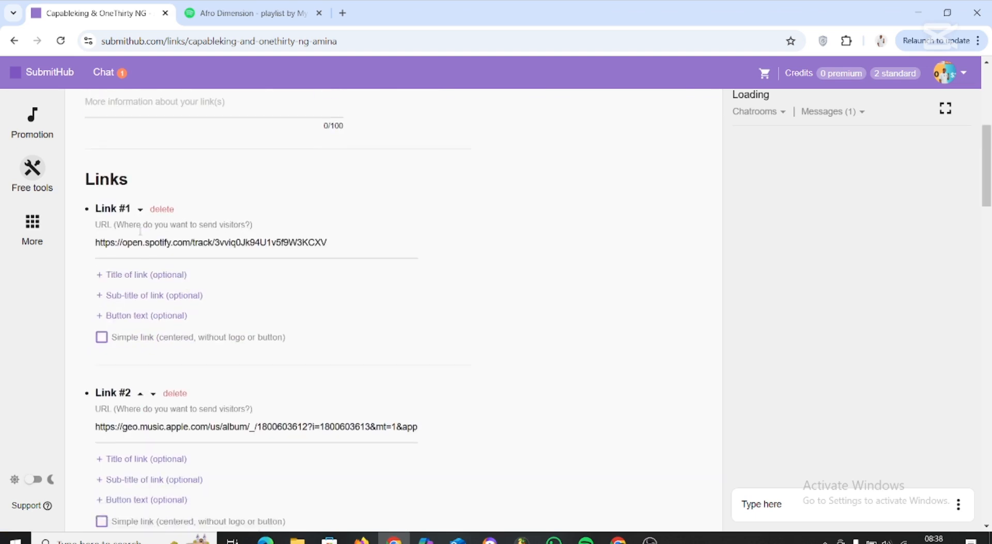
scroll(131, 260, "down", 10)
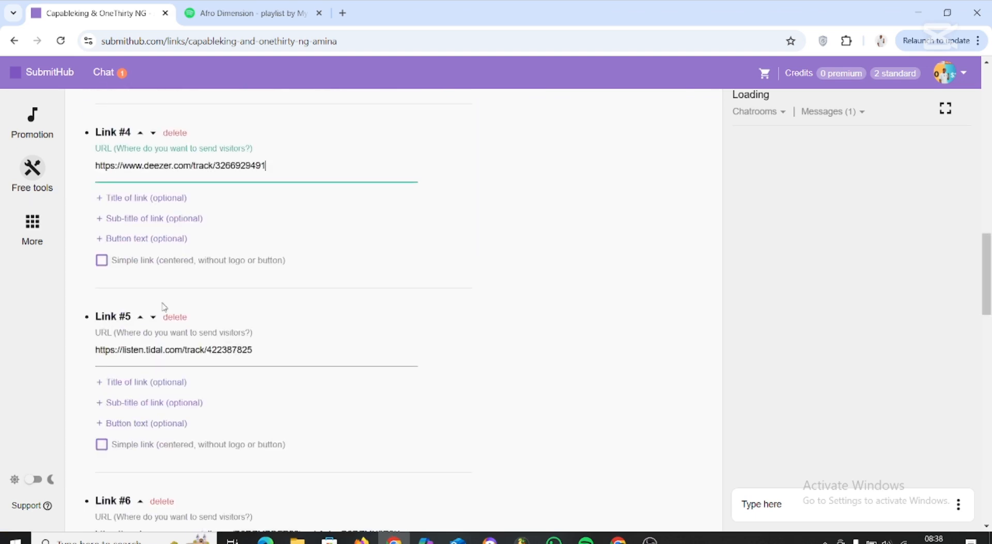
scroll(275, 310, "down", 5)
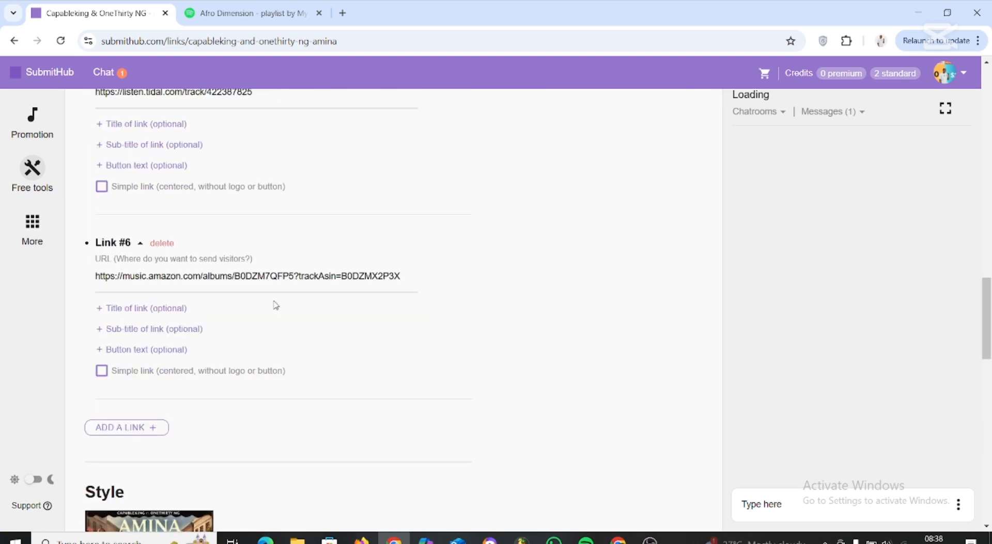
scroll(274, 311, "up", 3)
scroll(211, 308, "up", 4)
left_click(226, 295)
scroll(258, 320, "up", 1)
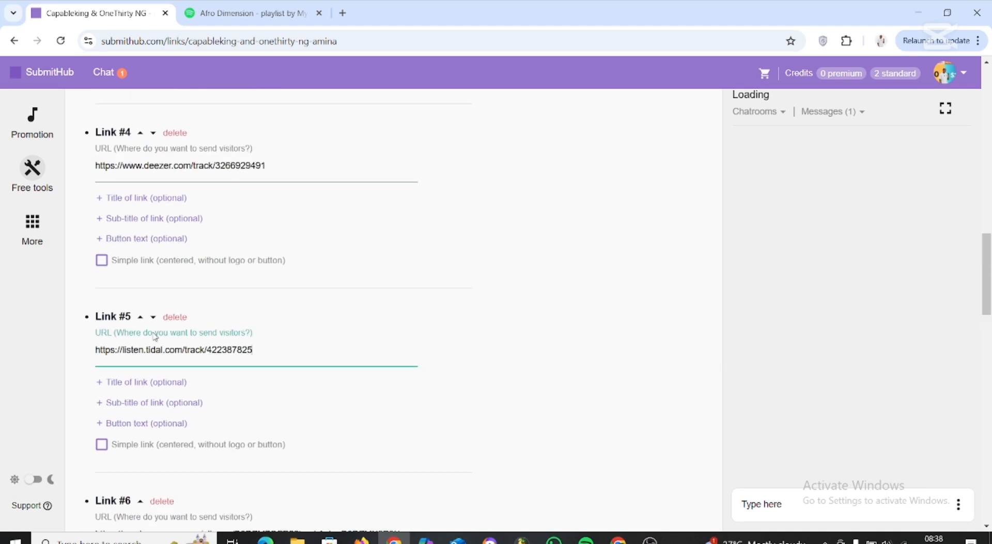
scroll(306, 338, "up", 1)
scroll(307, 339, "up", 2)
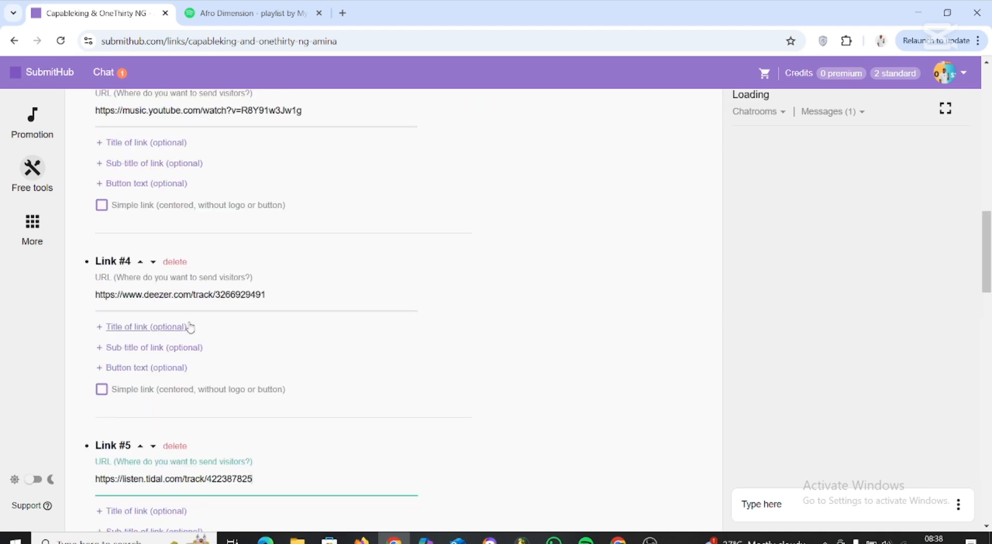
Step: Delete the Deezer entry from the smart link's list of streaming links
left_click(164, 317)
scroll(164, 317, "up", 1)
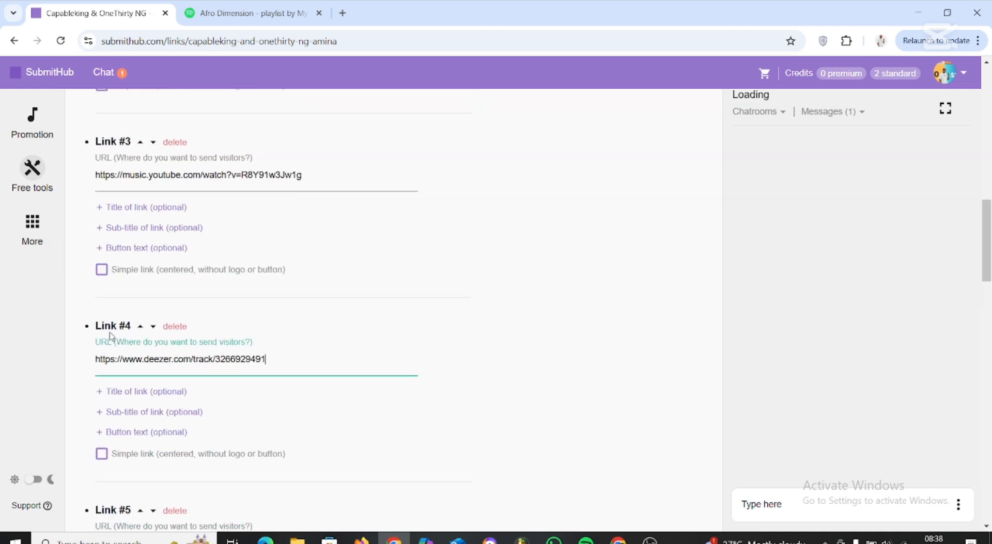
scroll(136, 346, "down", 1)
left_click(174, 262)
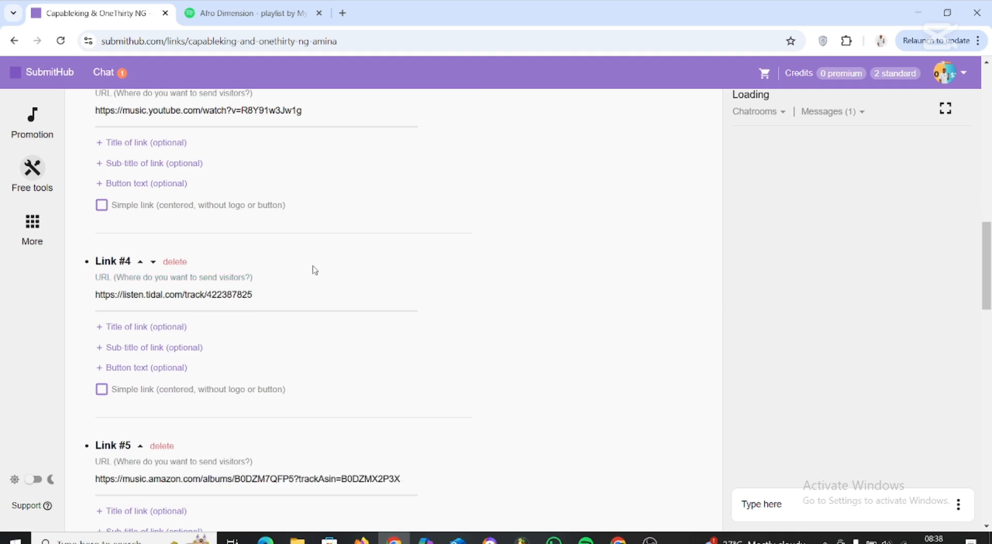
left_click(147, 306)
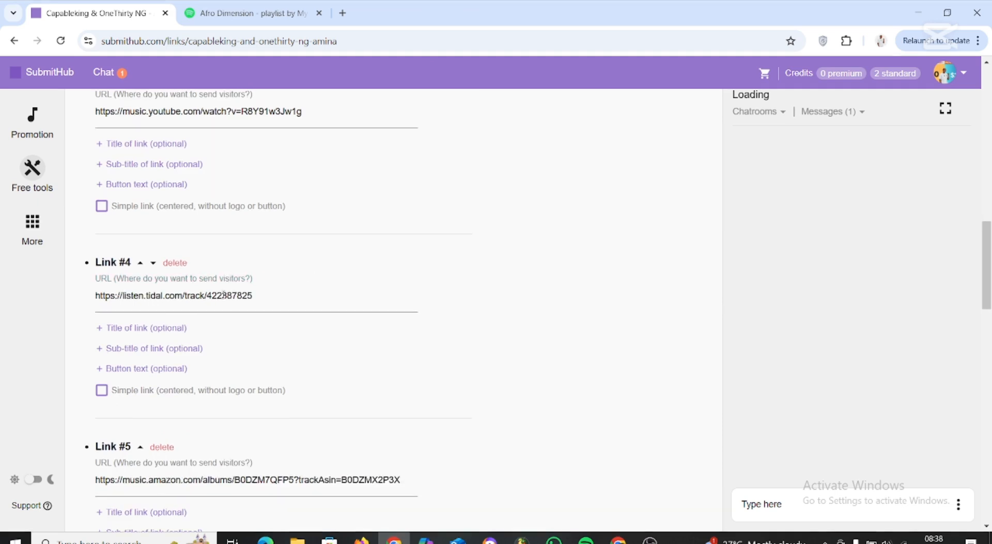
scroll(224, 299, "up", 2)
left_click(288, 245)
scroll(288, 244, "up", 3)
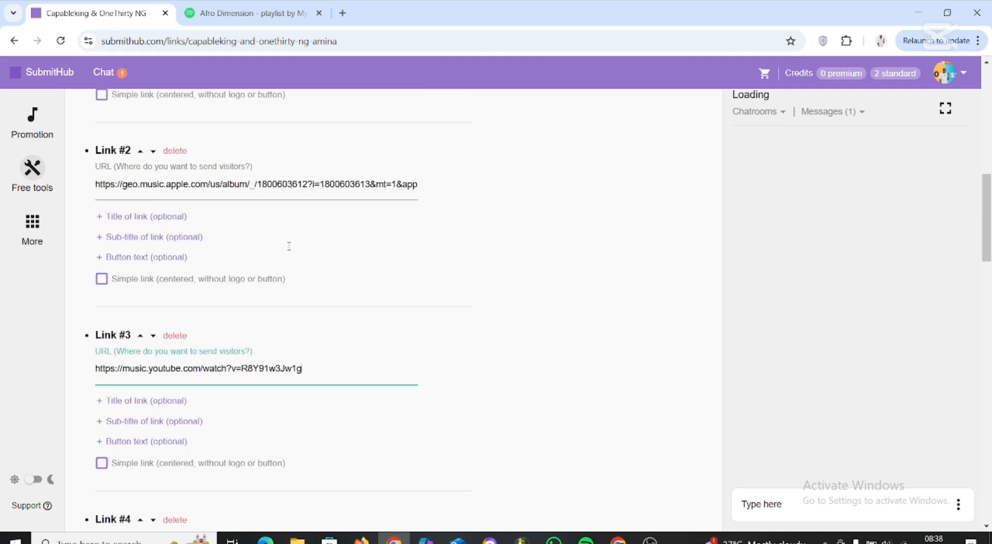
scroll(199, 234, "up", 1)
scroll(199, 234, "up", 8)
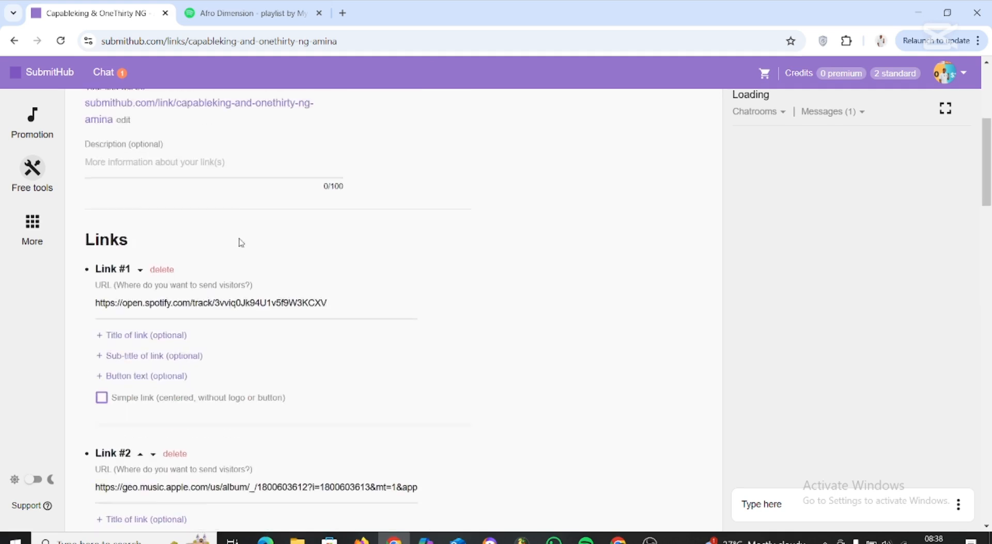
Step: Return to the smart link's overview without saving and check the streaming service buttons in the preview
left_click(126, 191)
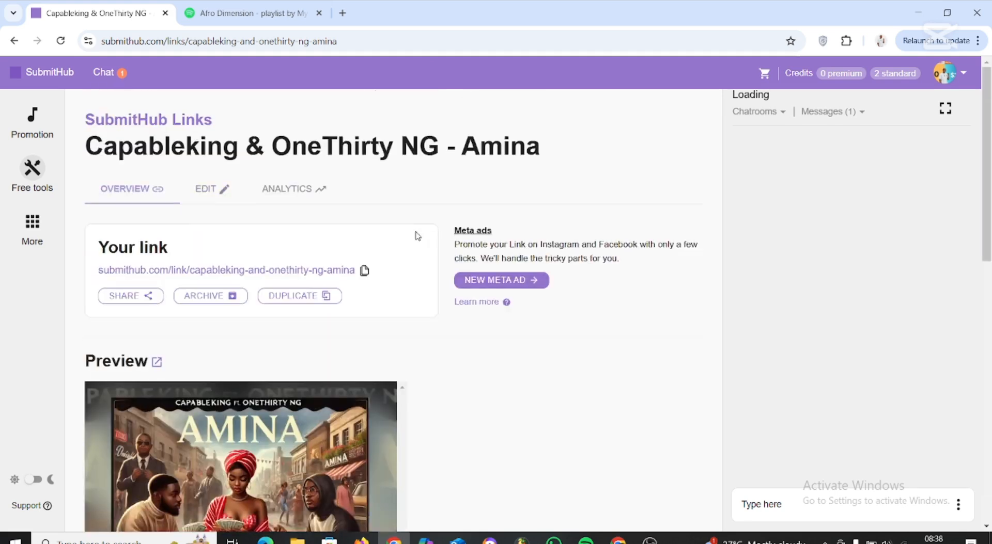
scroll(337, 234, "down", 12)
scroll(334, 284, "up", 4)
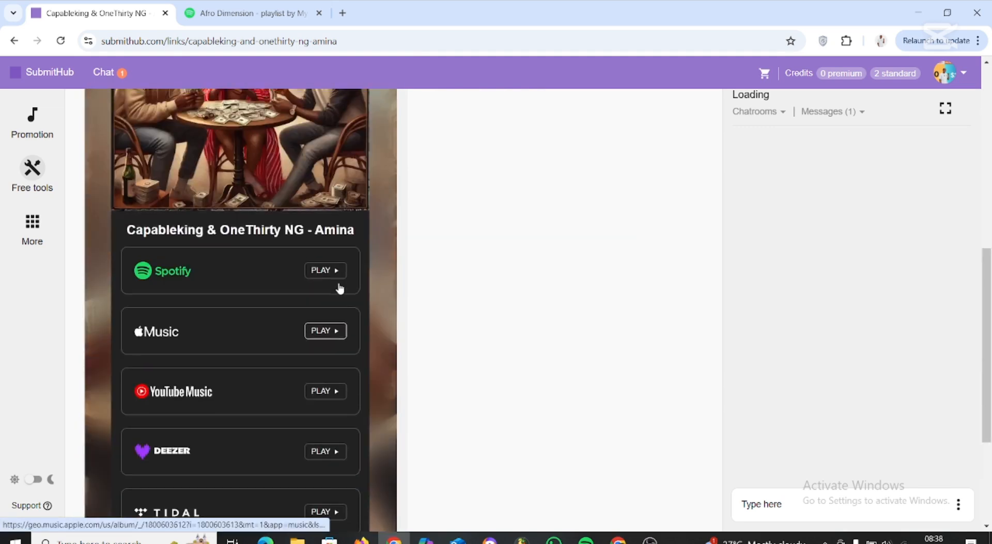
scroll(338, 288, "down", 4)
scroll(339, 288, "up", 10)
scroll(336, 276, "up", 2)
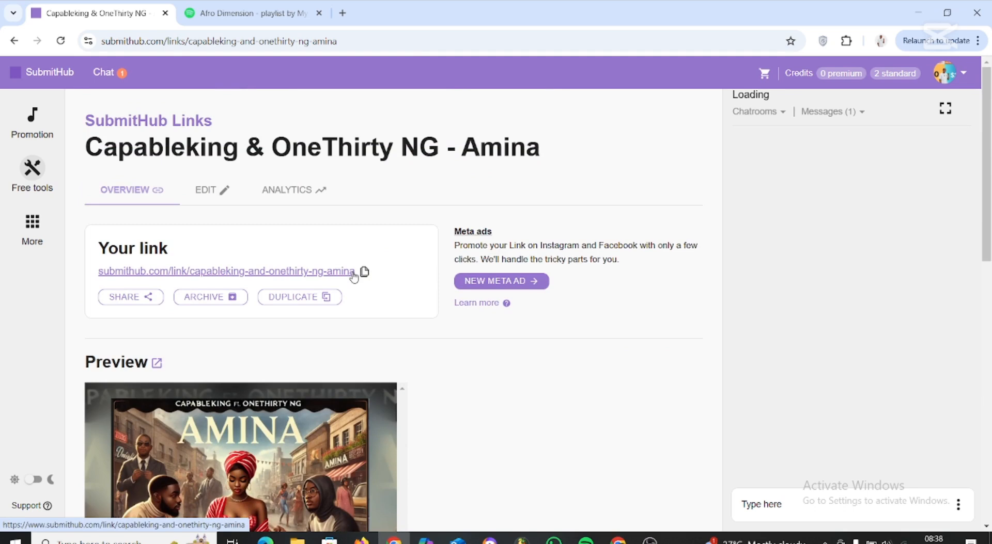
Step: Examine the smart link's overview page, from its link address down through the preview's cover art and play buttons
scroll(305, 238, "down", 4)
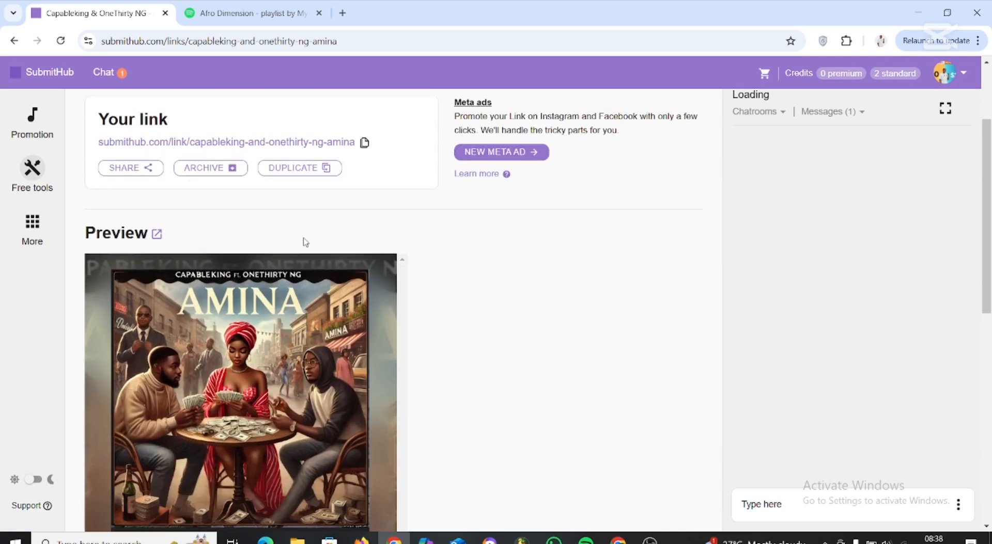
scroll(302, 242, "up", 3)
scroll(299, 243, "down", 5)
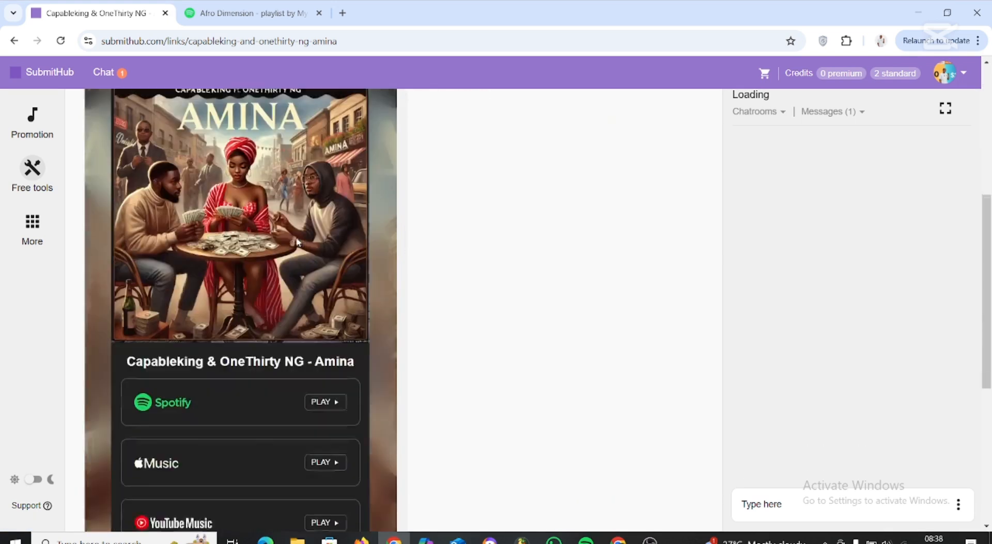
scroll(297, 243, "down", 5)
scroll(310, 273, "up", 5)
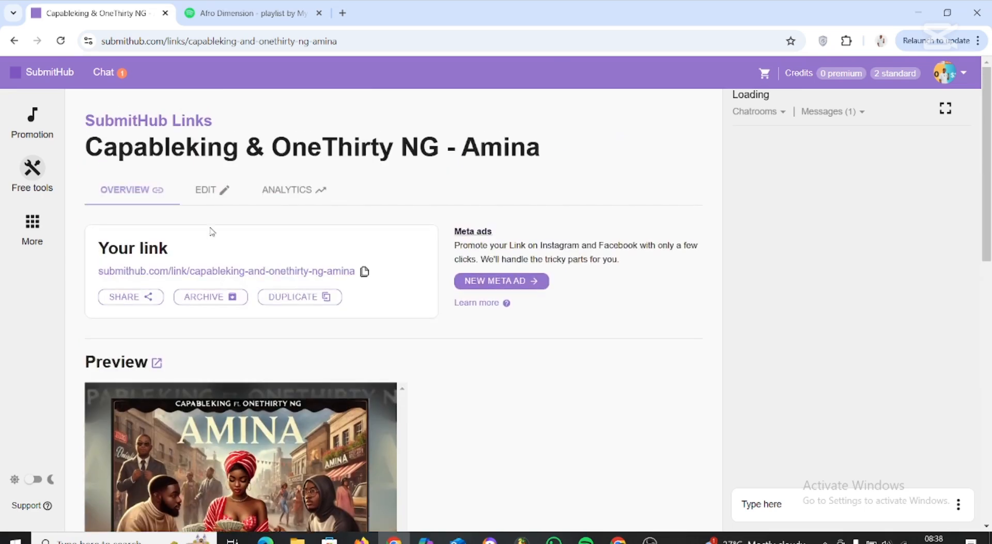
Step: Reopen the smart link for editing and examine its color theme, background, pixel, social media and audio options
left_click(209, 191)
scroll(232, 259, "down", 8)
scroll(231, 260, "down", 20)
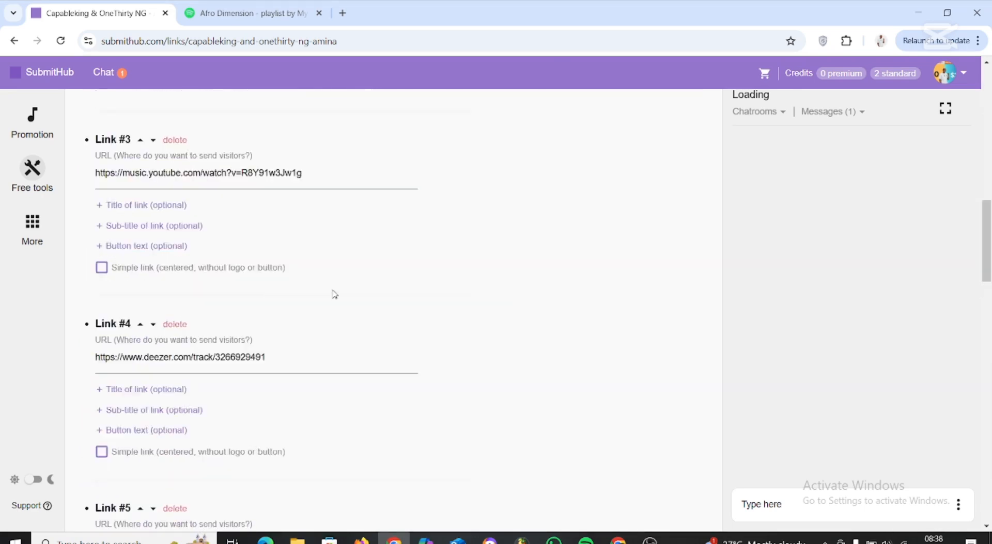
scroll(279, 270, "down", 5)
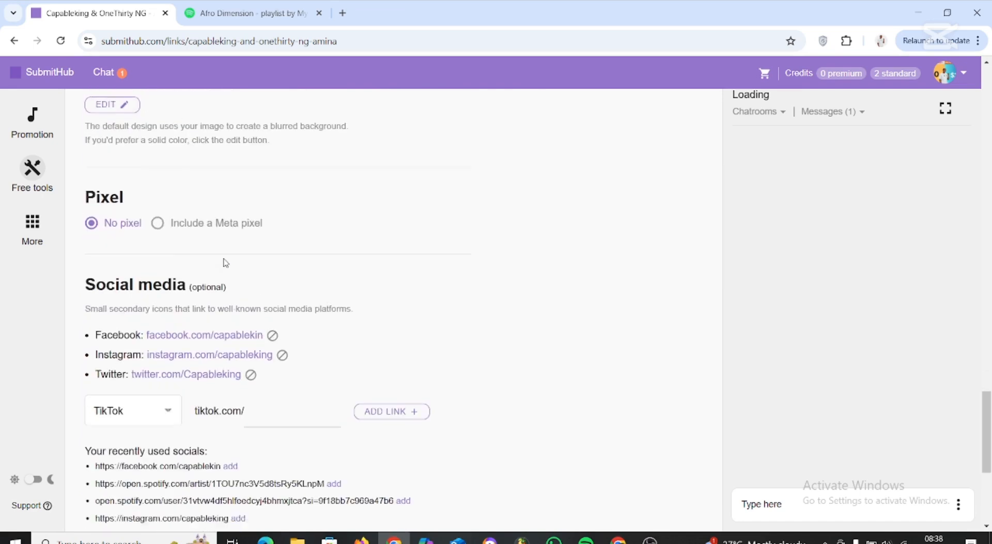
scroll(207, 263, "up", 2)
scroll(131, 258, "down", 3)
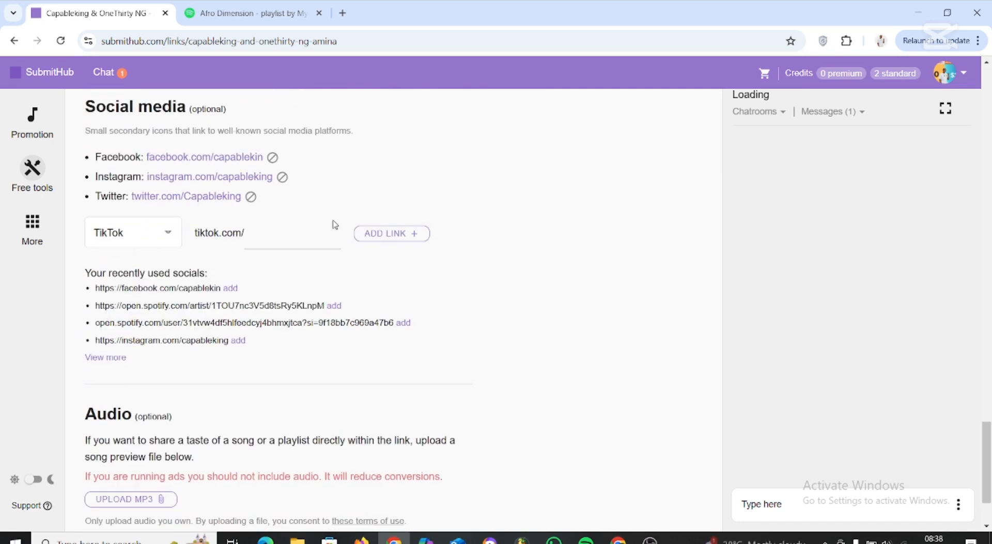
scroll(387, 261, "down", 2)
scroll(259, 244, "up", 6)
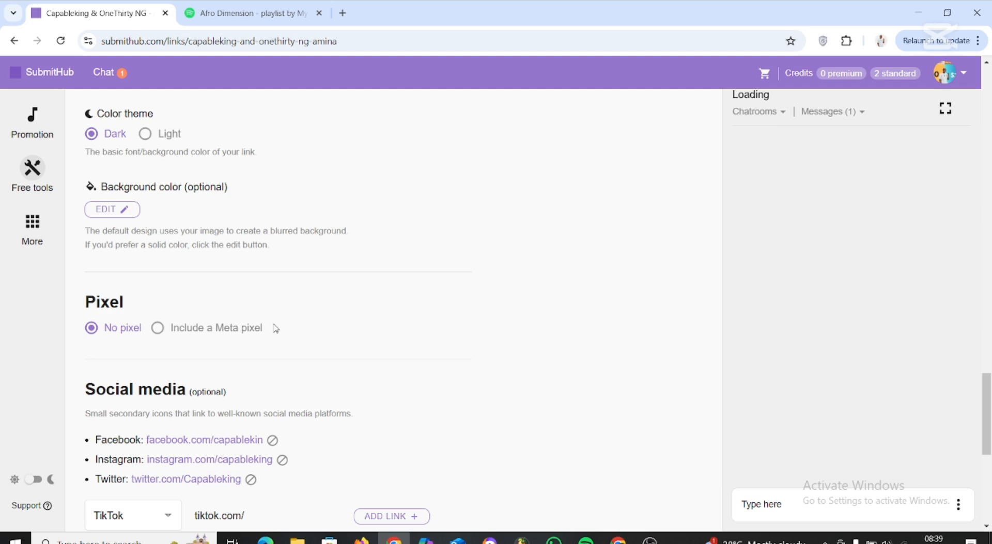
Step: Return to the smart link's details and open its title for editing
scroll(275, 328, "up", 20)
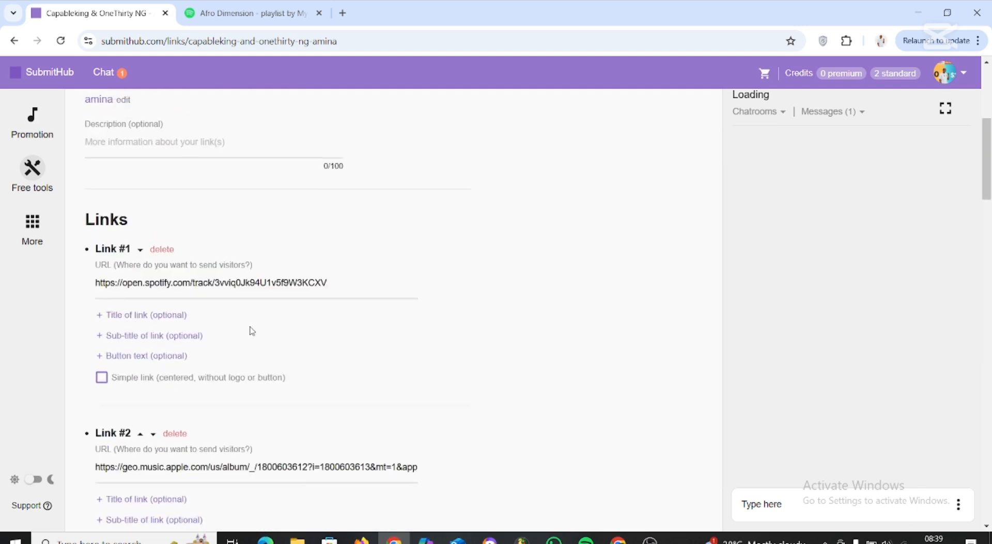
scroll(237, 329, "up", 2)
left_click(232, 328)
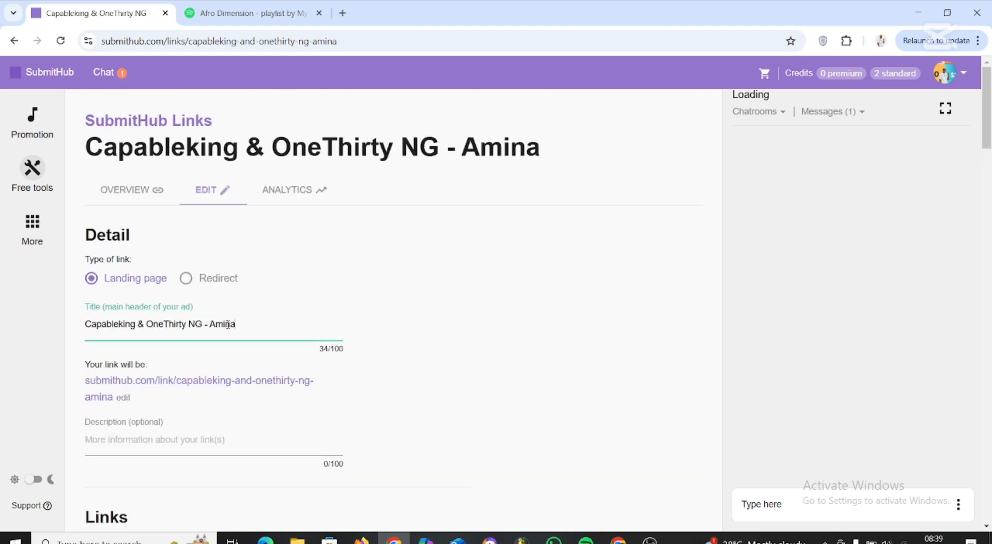